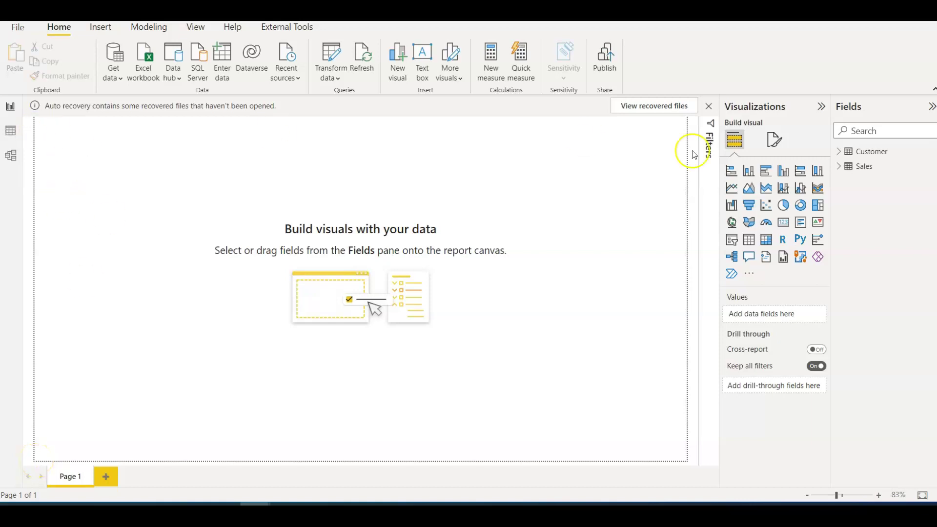
- Examine the rows and columns of the Customer and Sales tables in Data view
{"action": "left_click", "coordinate": [10, 130]}
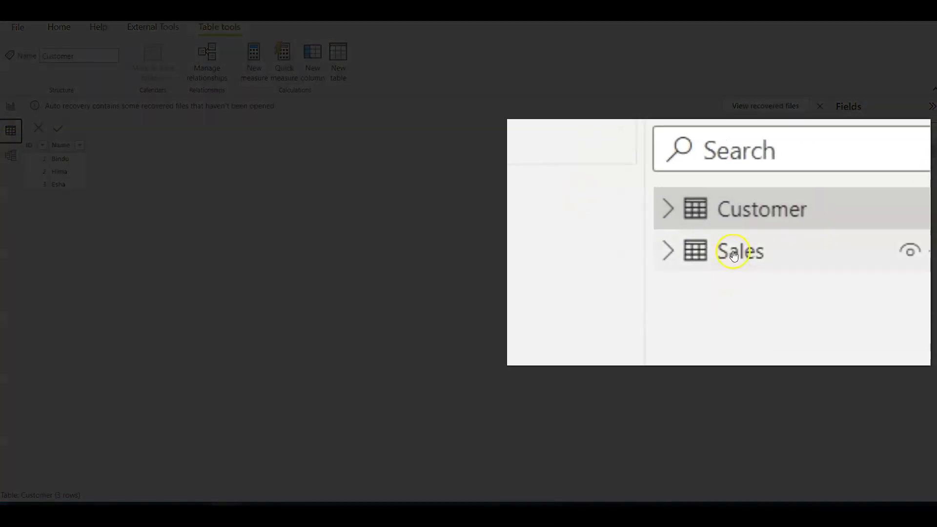
{"action": "left_click", "coordinate": [859, 155]}
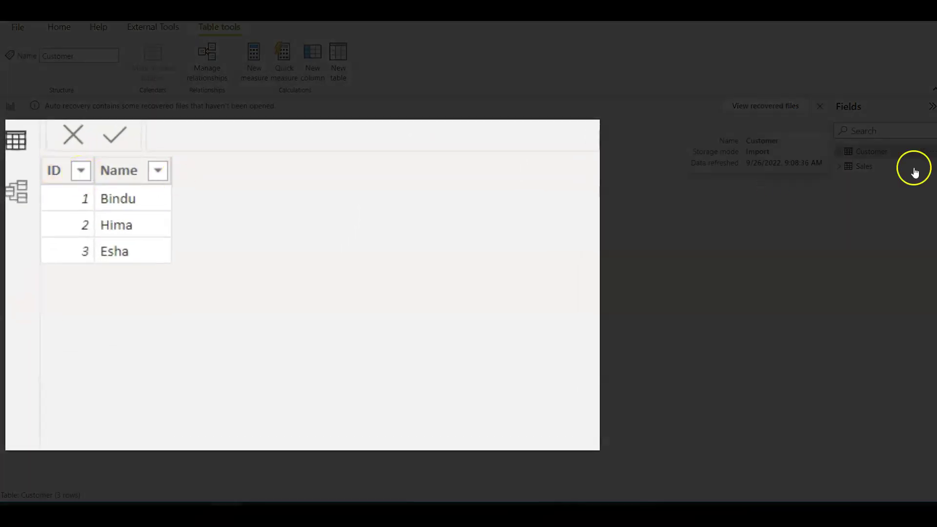
{"action": "left_click", "coordinate": [850, 172]}
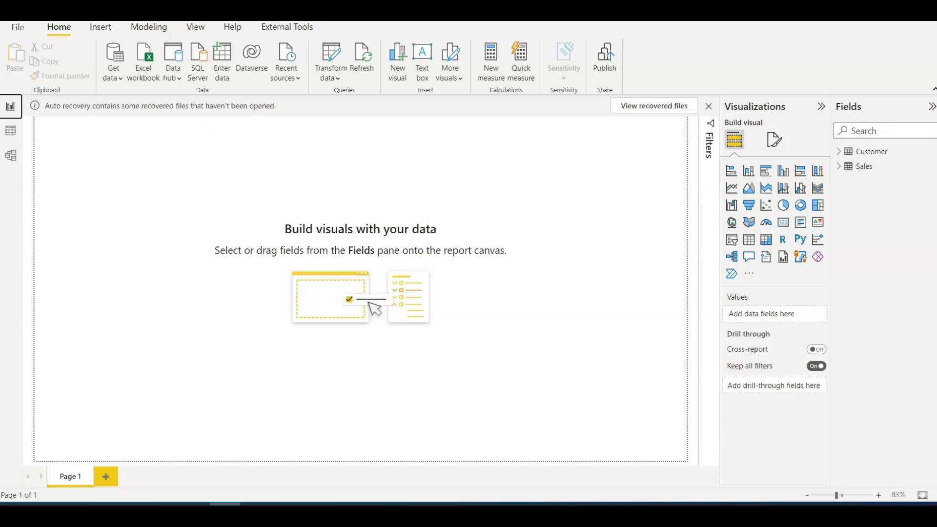
{"action": "mouse_move", "coordinate": [879, 152]}
{"action": "mouse_move", "coordinate": [872, 173]}
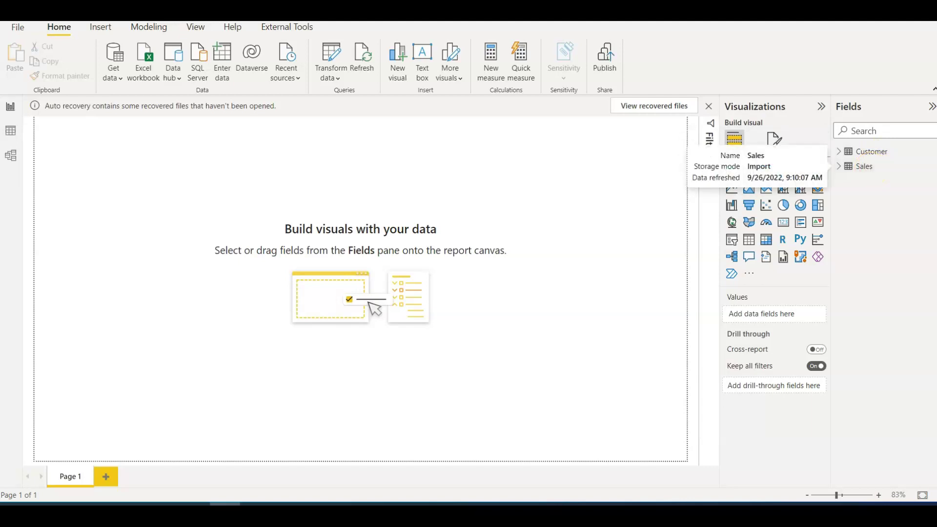
{"action": "left_click", "coordinate": [9, 130]}
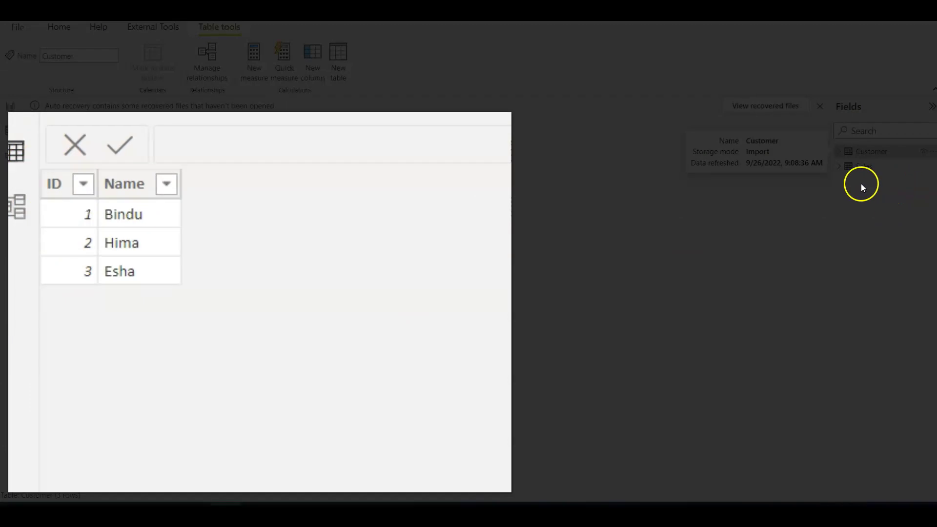
{"action": "left_click", "coordinate": [870, 169]}
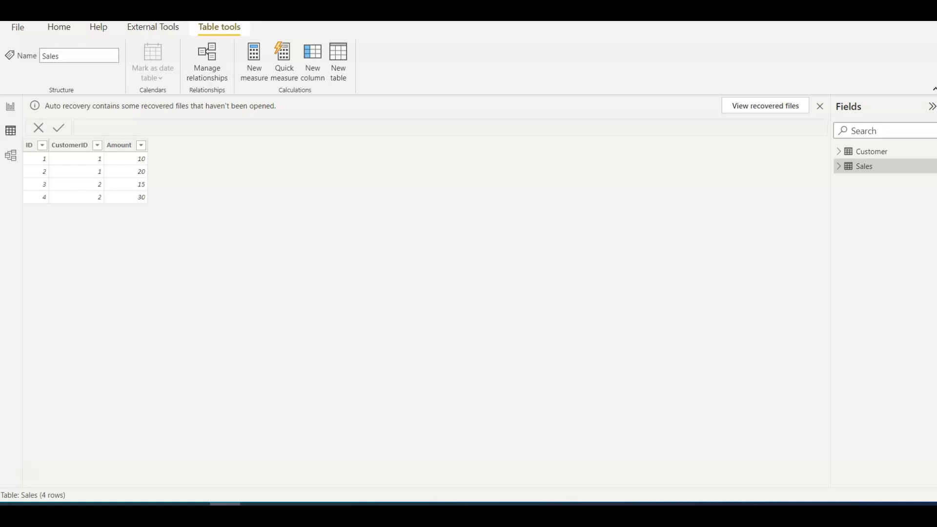
{"action": "left_click", "coordinate": [871, 151]}
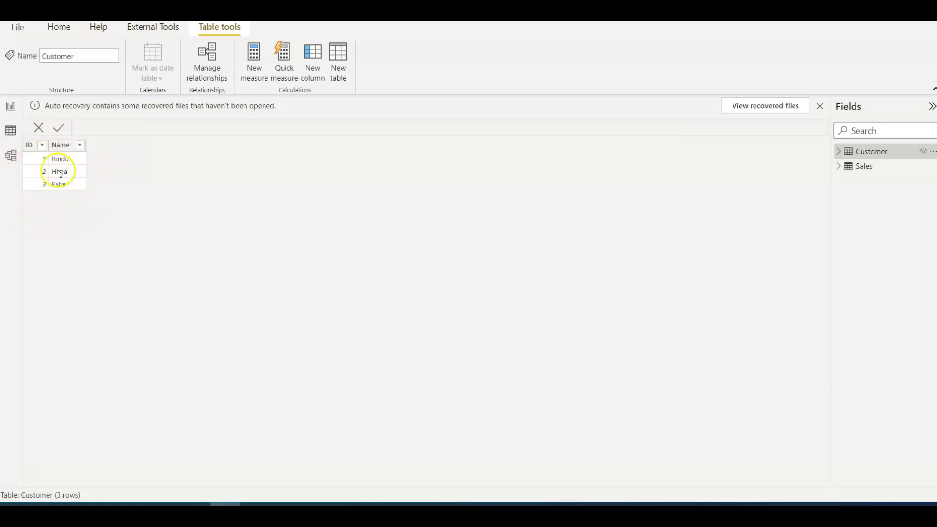
{"action": "key", "text": "Down"}
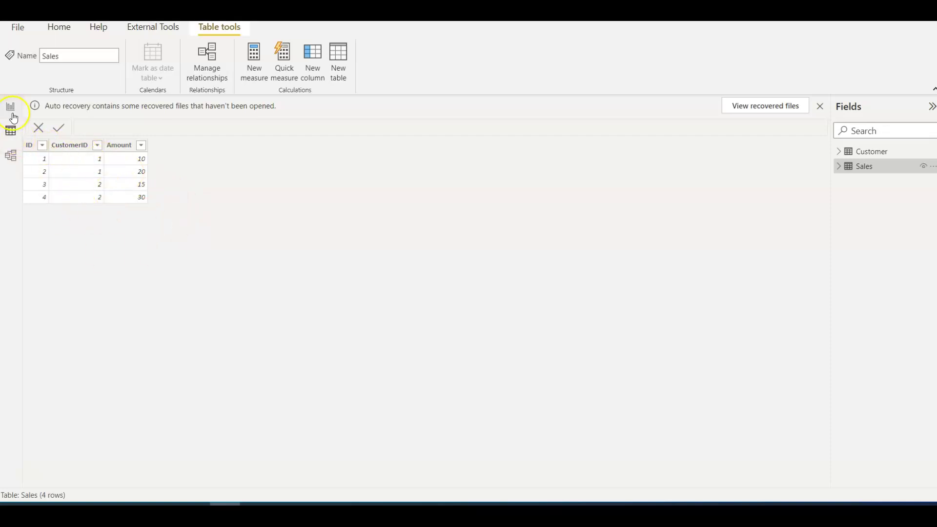
{"action": "key", "text": "Up"}
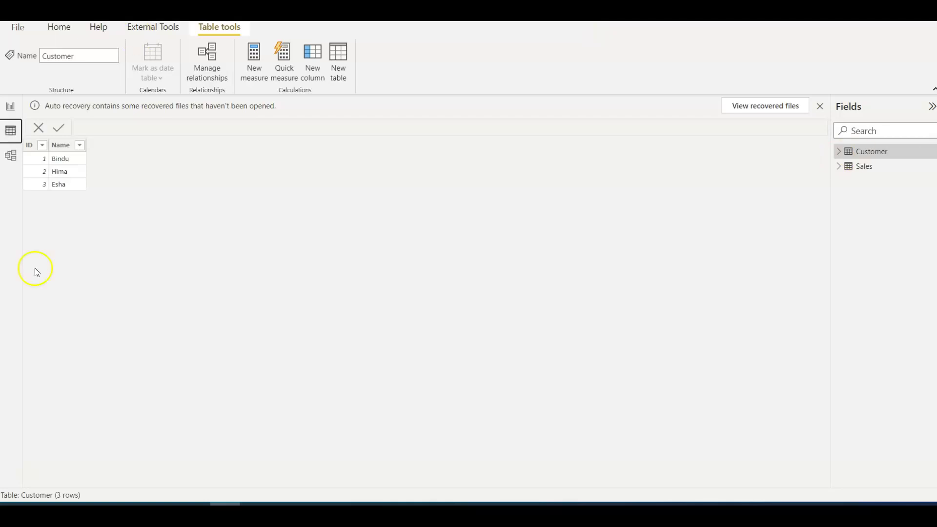
{"action": "left_click", "coordinate": [10, 106]}
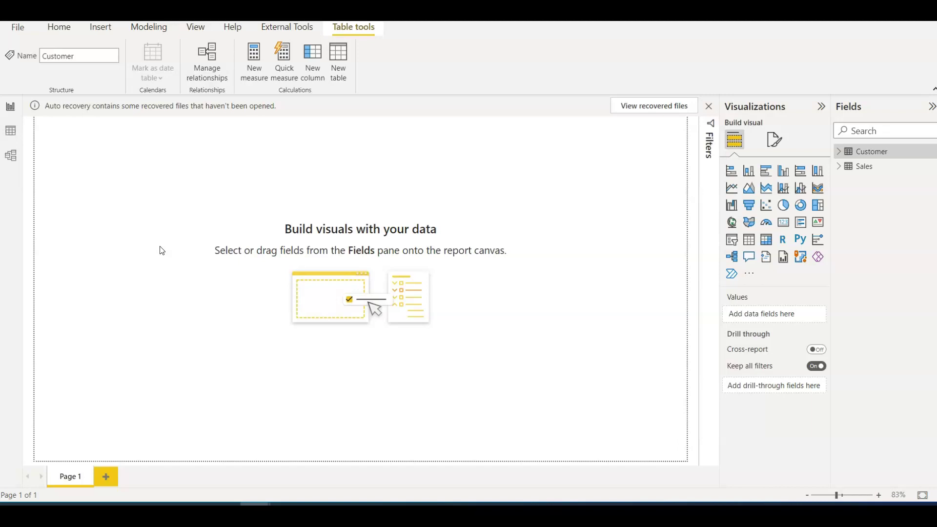
{"action": "left_click", "coordinate": [142, 247]}
- Create a new calculated table in Data view and name it DifferenceTable
{"action": "left_click", "coordinate": [11, 136]}
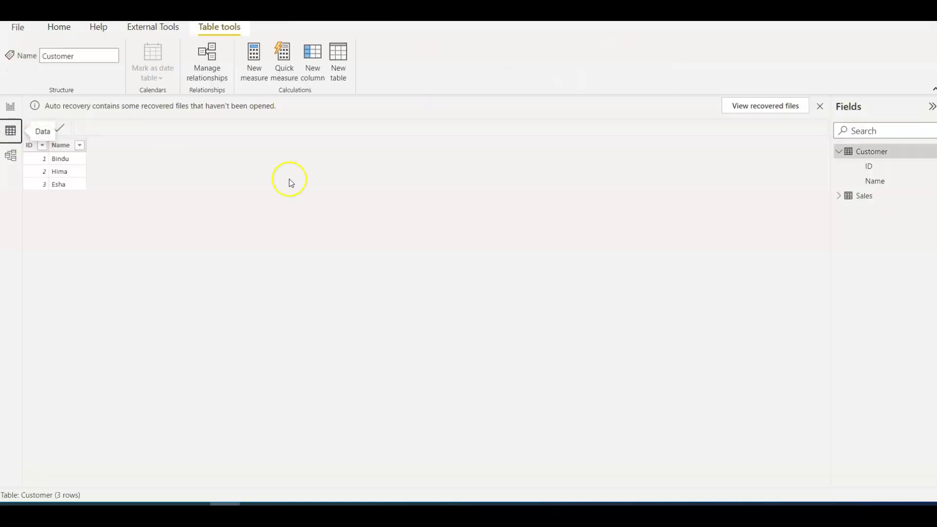
{"action": "left_click", "coordinate": [335, 55]}
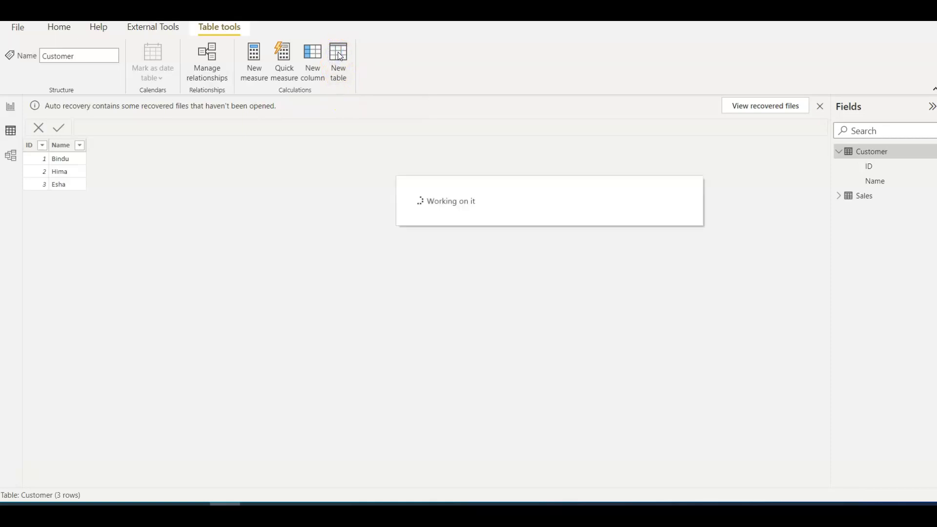
{"action": "left_click", "coordinate": [344, 58]}
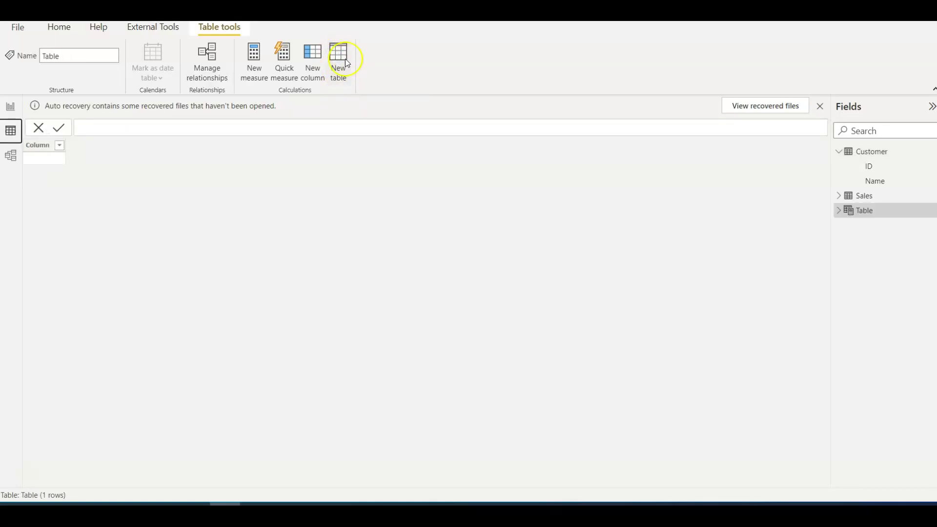
{"action": "left_click", "coordinate": [131, 126]}
{"action": "left_click_drag", "start_coordinate": [150, 123], "coordinate": [80, 126]}
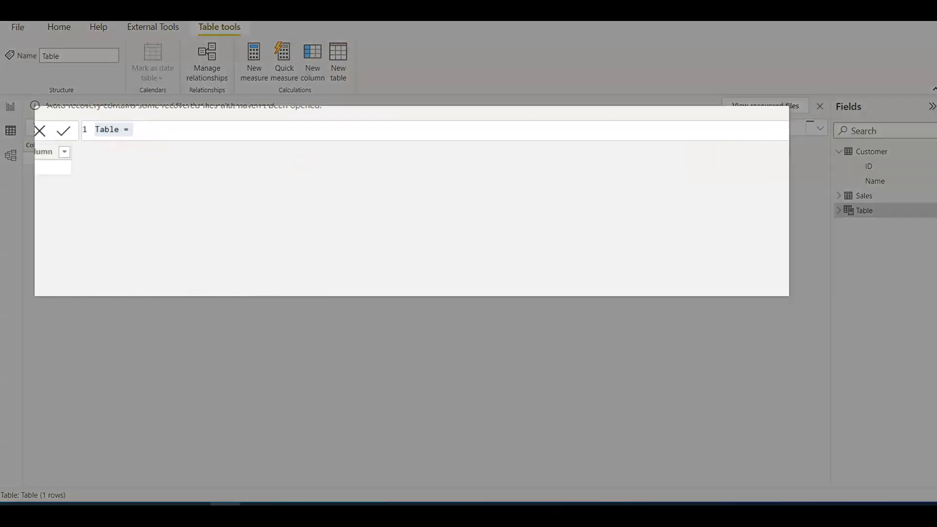
{"action": "type", "text": "DifferenceTable"}
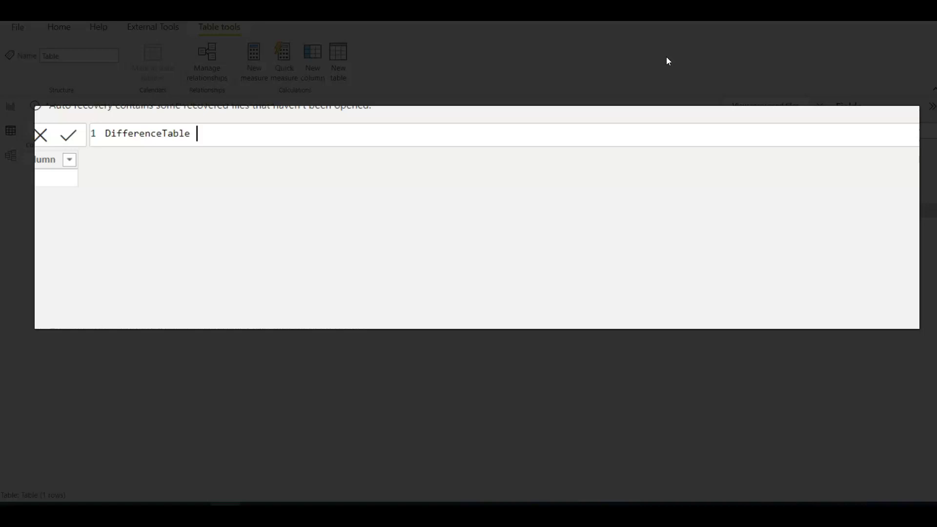
{"action": "type", "text": "="}
- Begin the DifferenceTable formula with the FILTER function, using Customer as its table argument
{"action": "type", "text": "Filter"}
{"action": "left_click", "coordinate": [277, 148]}
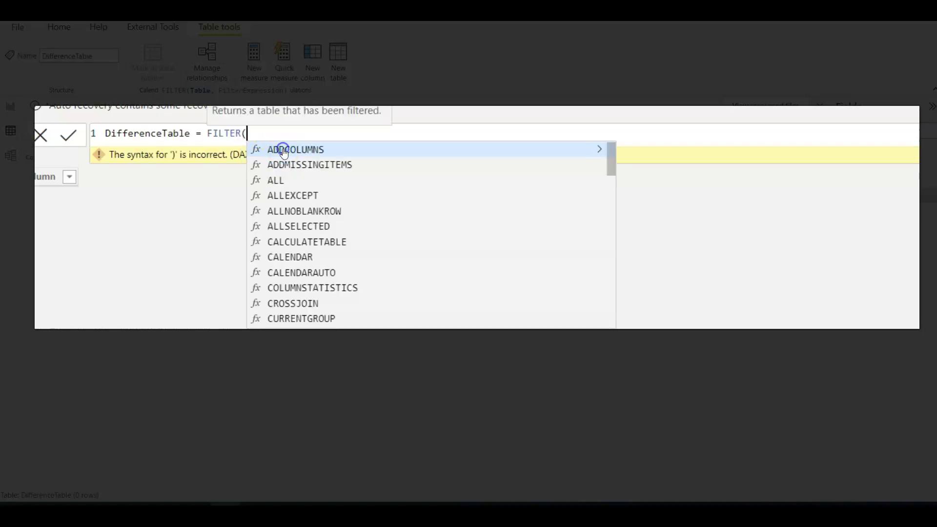
{"action": "left_click_drag", "start_coordinate": [208, 141], "coordinate": [241, 142]}
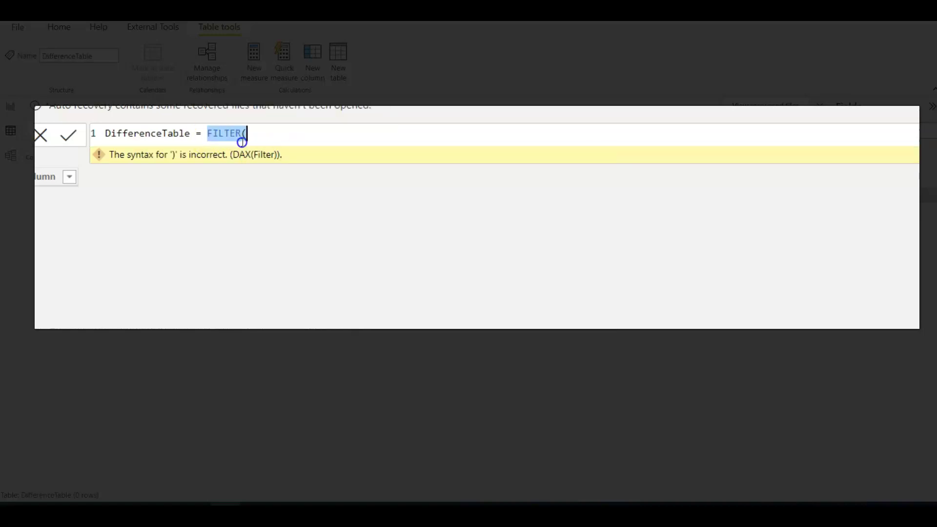
{"action": "left_click", "coordinate": [265, 131]}
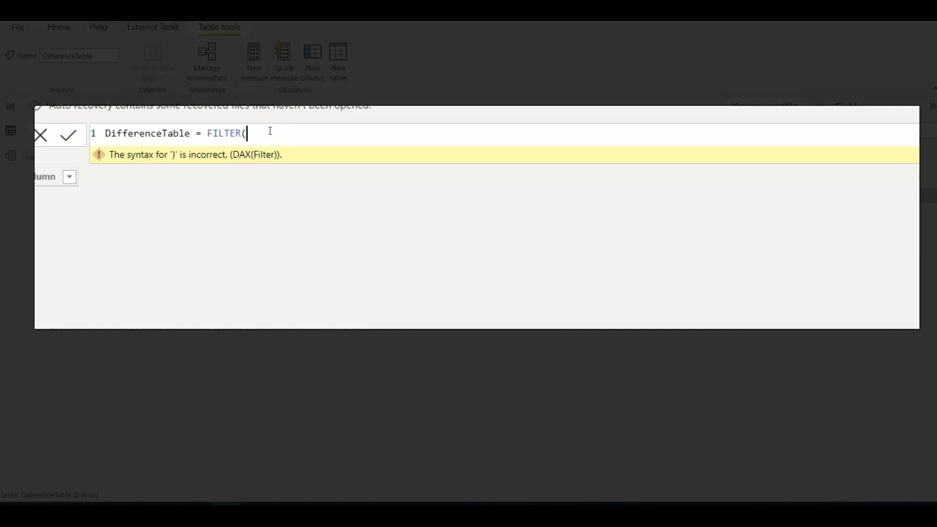
{"action": "type", "text": "Customer"}
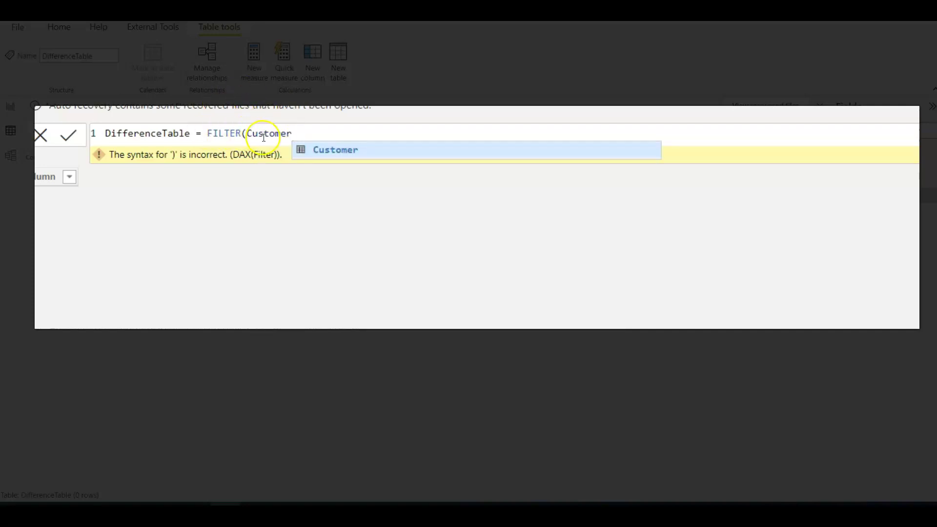
{"action": "left_click", "coordinate": [214, 133]}
{"action": "left_click_drag", "start_coordinate": [213, 133], "coordinate": [242, 134]}
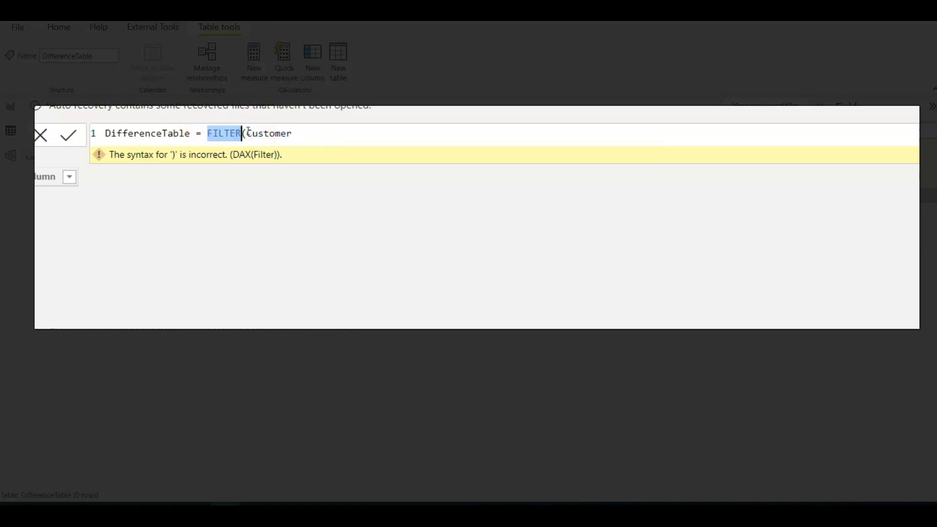
{"action": "double_click", "coordinate": [280, 140]}
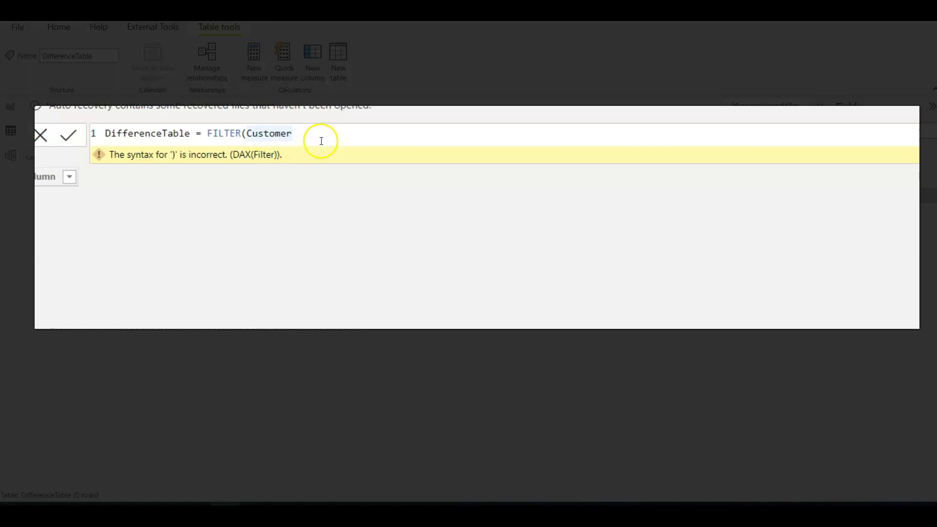
{"action": "type", "text": ","}
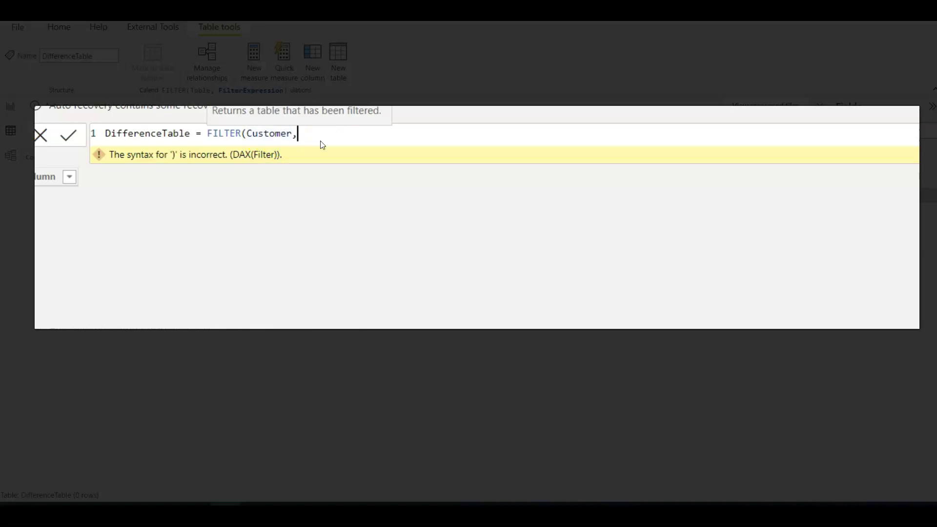
- Add NOT(CONTAINS( as the filter expression, with Sales as the table that CONTAINS searches
{"action": "type", "text": "Not"}
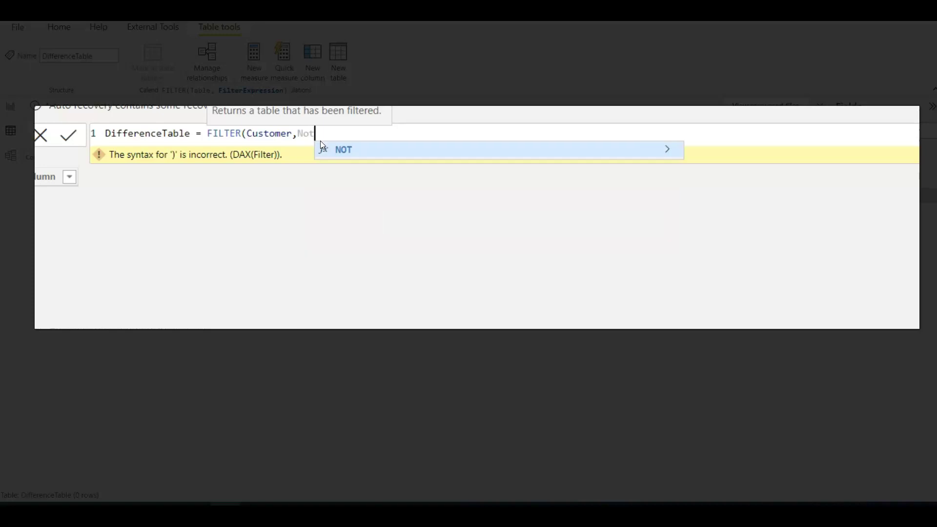
{"action": "key", "text": "Tab"}
{"action": "left_click_drag", "start_coordinate": [297, 132], "coordinate": [310, 133]}
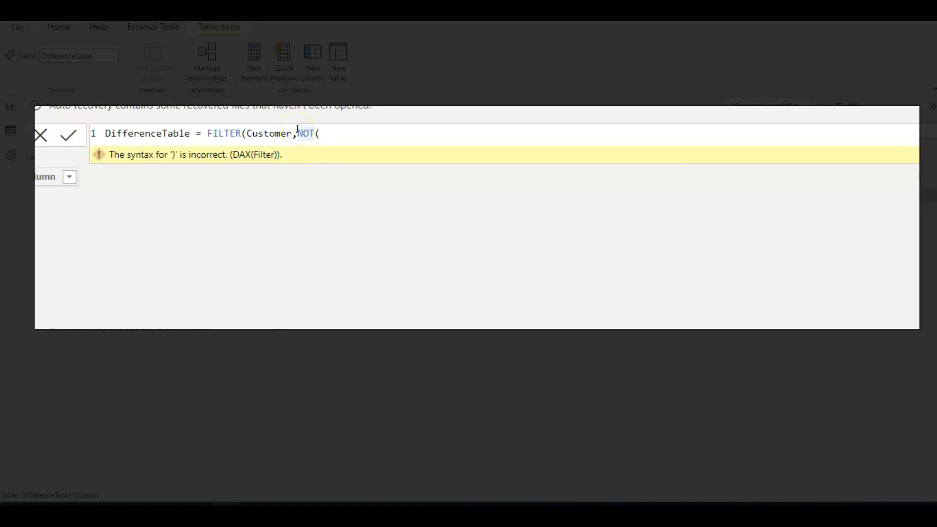
{"action": "left_click_drag", "start_coordinate": [298, 132], "coordinate": [313, 140]}
{"action": "left_click", "coordinate": [330, 139]}
{"action": "type", "text": "conta"}
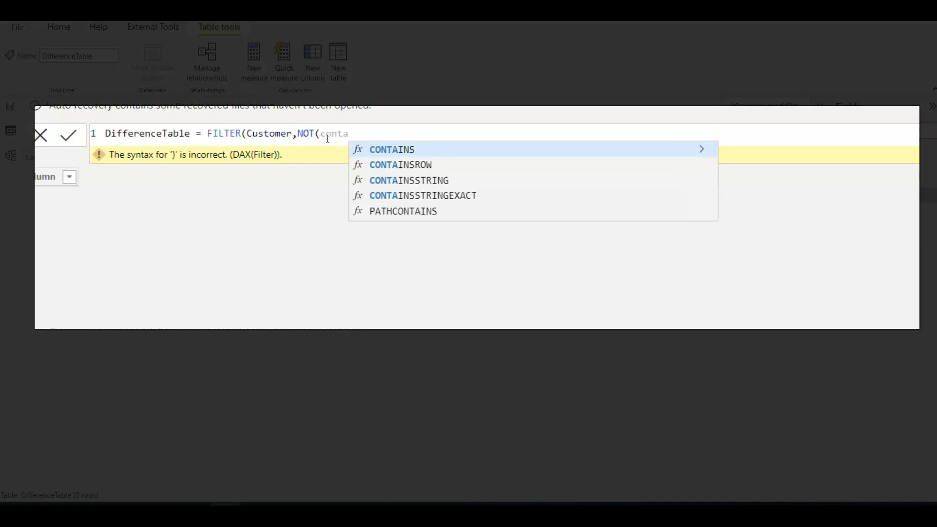
{"action": "key", "text": "Tab"}
{"action": "left_click_drag", "start_coordinate": [298, 133], "coordinate": [364, 138]}
{"action": "left_click", "coordinate": [387, 137]}
{"action": "type", "text": "Sales"}
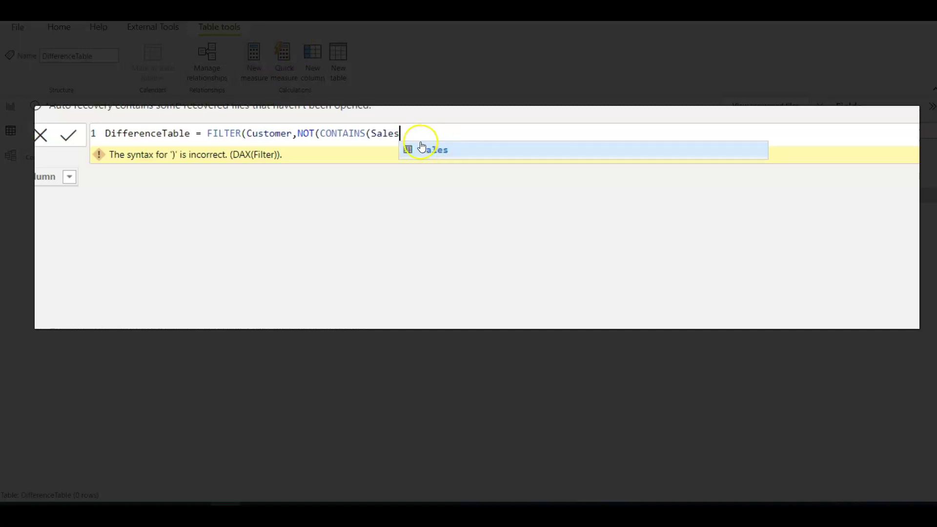
{"action": "type", "text": ","}
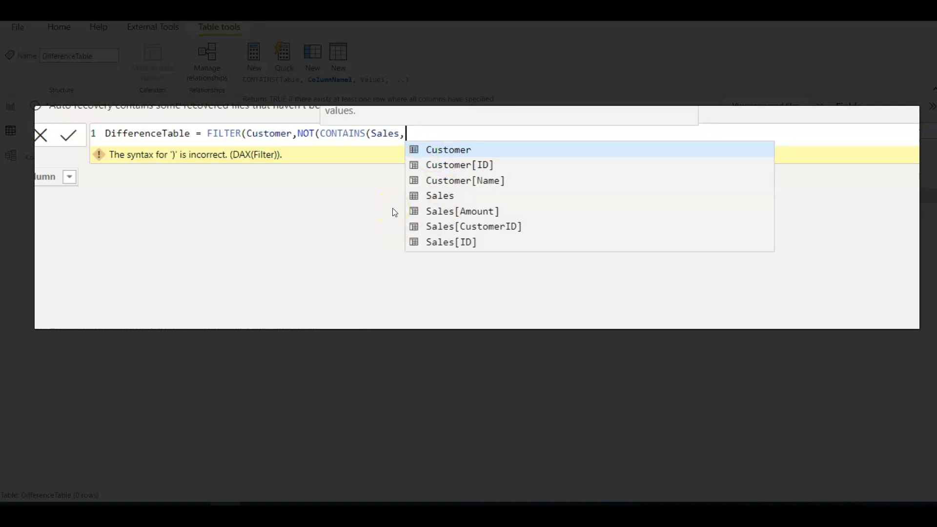
- Add Sales[CustomerID] as the column argument of CONTAINS and close the three nested functions' parentheses
{"action": "left_click", "coordinate": [383, 161]}
{"action": "left_click", "coordinate": [481, 230]}
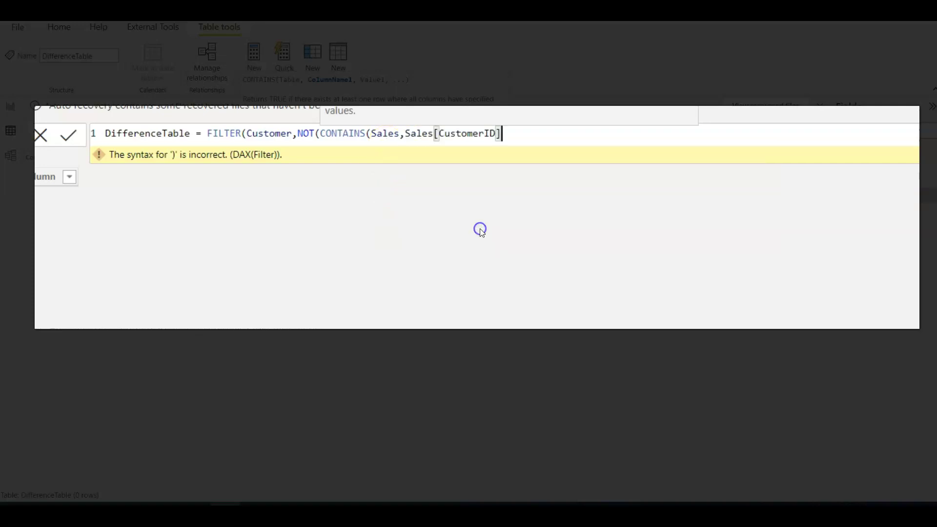
{"action": "type", "text": ",)))"}
{"action": "left_click", "coordinate": [415, 135]}
{"action": "left_click_drag", "start_coordinate": [438, 133], "coordinate": [494, 134]}
{"action": "left_click", "coordinate": [417, 134]}
{"action": "double_click", "coordinate": [417, 134]}
{"action": "left_click", "coordinate": [505, 133]}
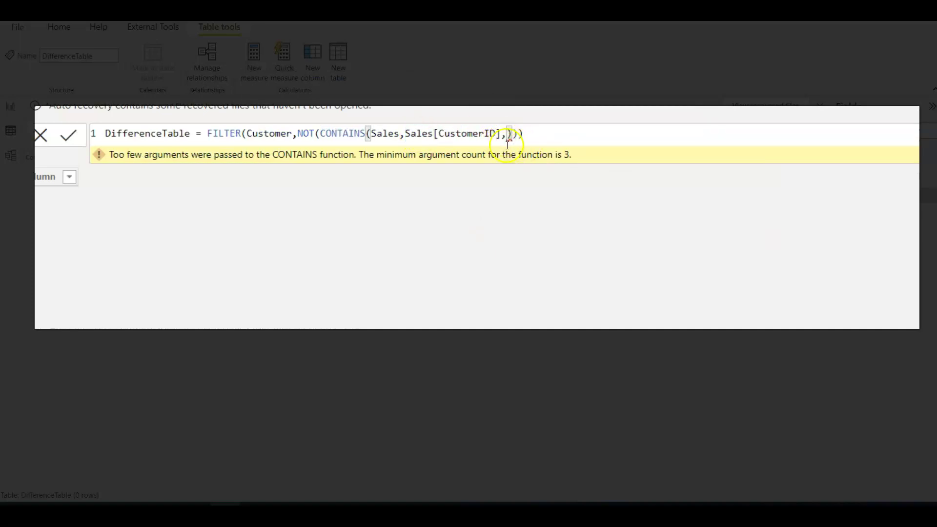
- Insert Customer[ID] as the value argument of CONTAINS and commit the DifferenceTable formula
{"action": "type", "text": "Custom"}
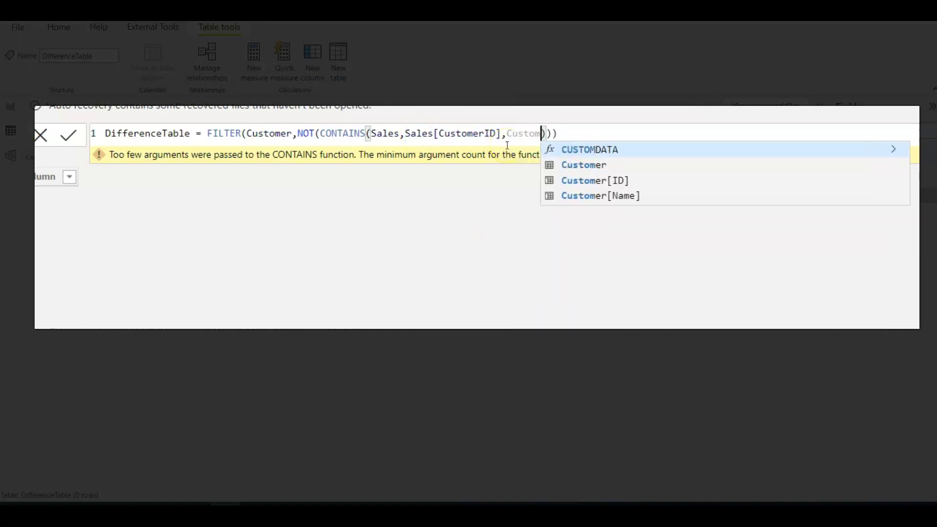
{"action": "left_click", "coordinate": [604, 179]}
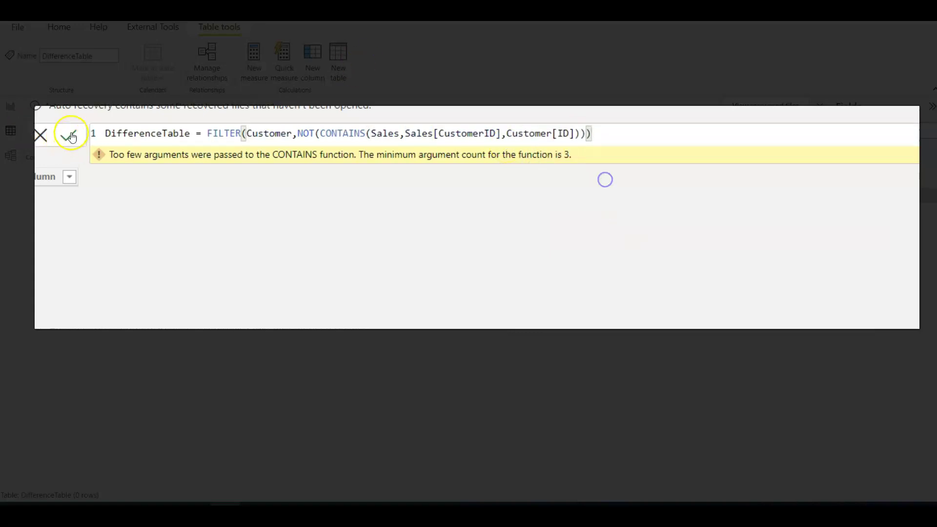
{"action": "left_click", "coordinate": [73, 139]}
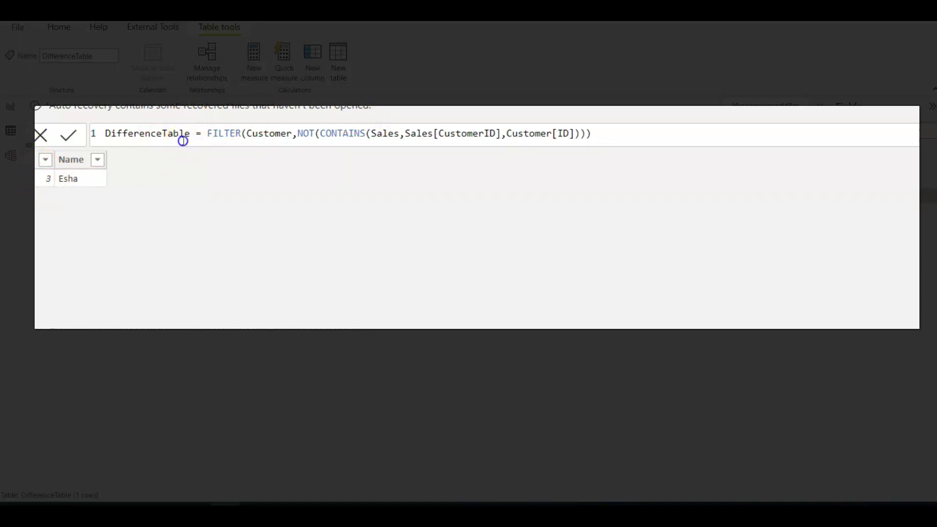
- Review each part of the DifferenceTable formula, including the Customer and Sales references and the FILTER, NOT and CONTAINS functions
{"action": "left_click_drag", "start_coordinate": [189, 135], "coordinate": [106, 133]}
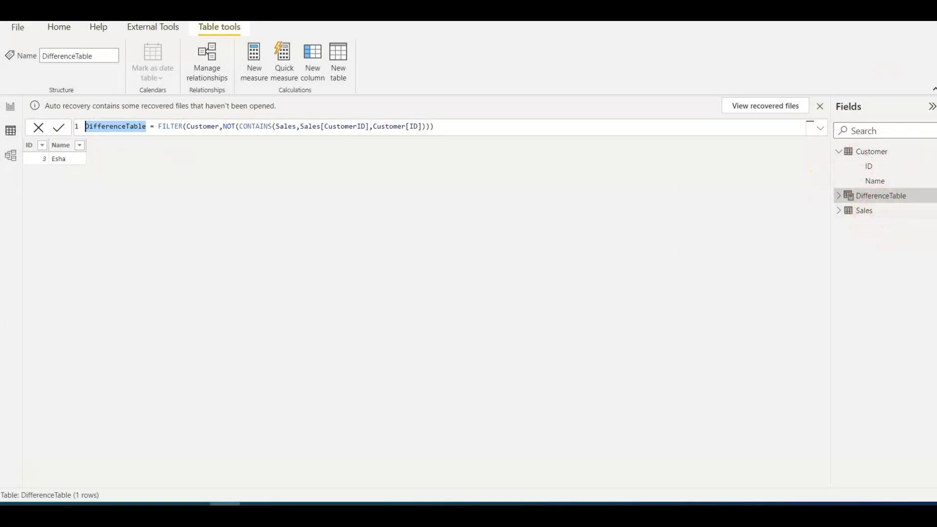
{"action": "double_click", "coordinate": [201, 126]}
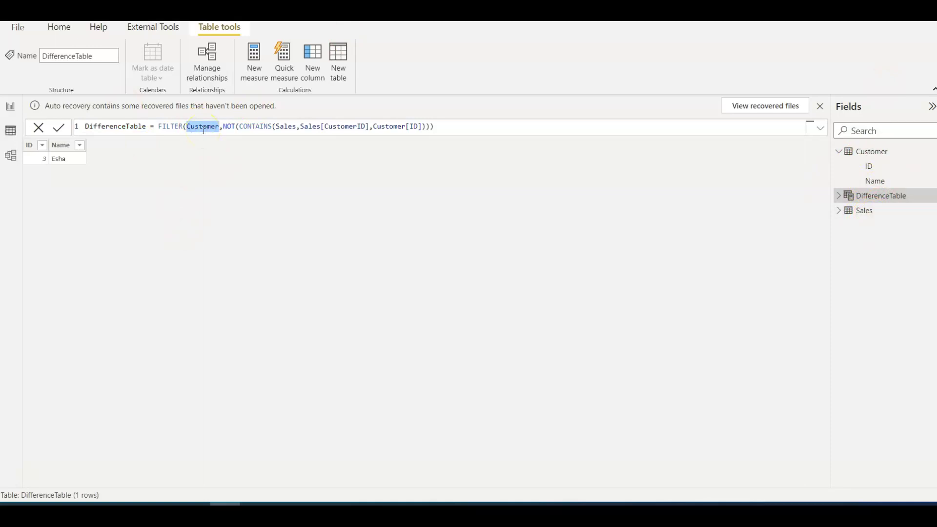
{"action": "double_click", "coordinate": [286, 127]}
{"action": "double_click", "coordinate": [250, 126]}
{"action": "left_click_drag", "start_coordinate": [158, 127], "coordinate": [221, 132]}
{"action": "left_click", "coordinate": [224, 127]}
{"action": "left_click_drag", "start_coordinate": [233, 127], "coordinate": [421, 127]}
{"action": "left_click", "coordinate": [440, 126]}
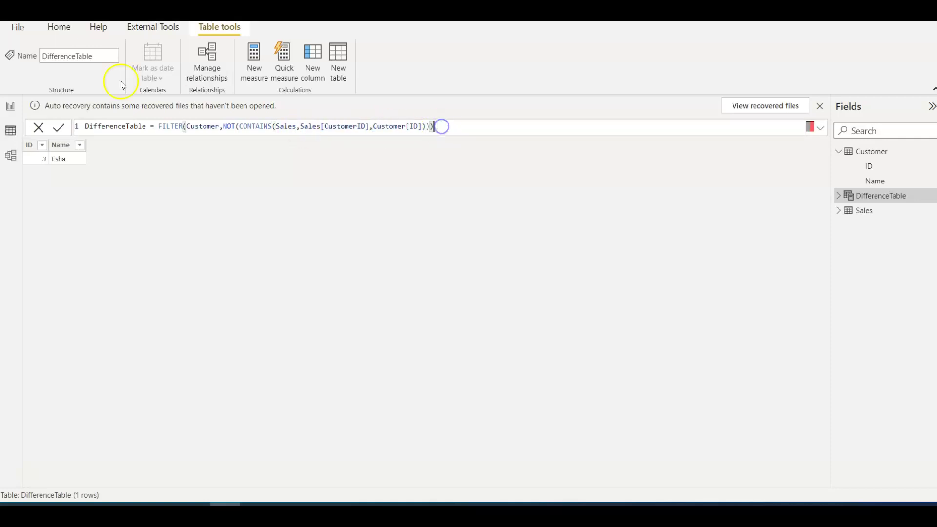
{"action": "left_click", "coordinate": [54, 128]}
- Remove NOT from the DifferenceTable formula and commit it to keep customers that do occur in Sales
{"action": "left_click", "coordinate": [228, 128]}
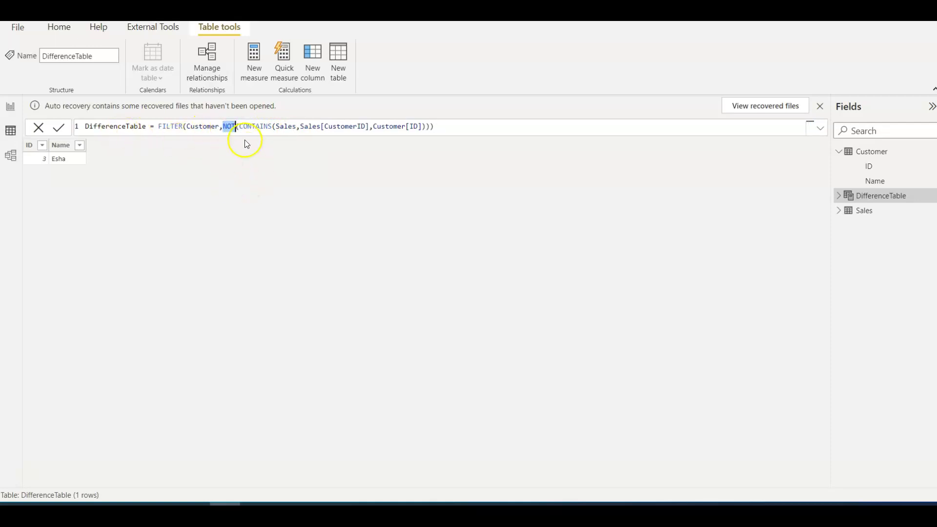
{"action": "key", "text": "BackSpace"}
{"action": "left_click", "coordinate": [61, 126]}
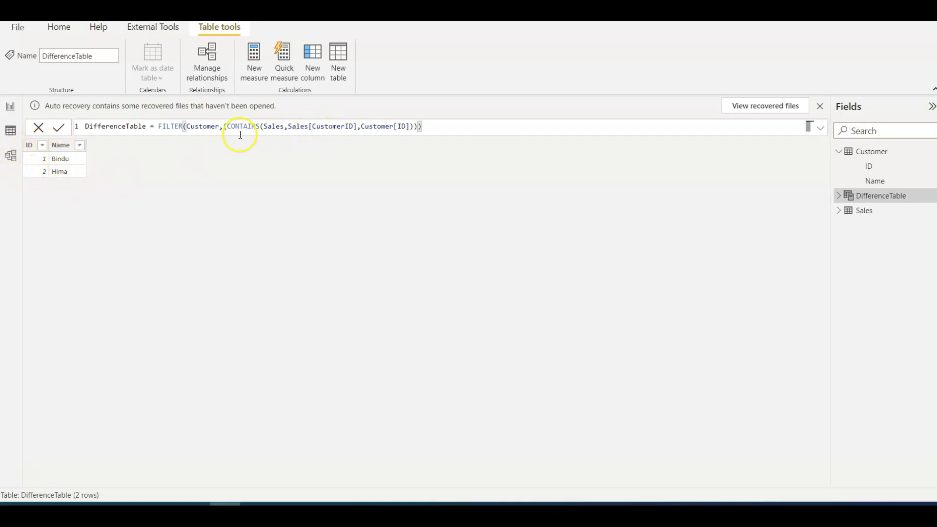
- Put NOT back in front of the parenthesised CONTAINS condition and commit the DifferenceTable formula
{"action": "left_click", "coordinate": [223, 128]}
{"action": "type", "text": "NOT"}
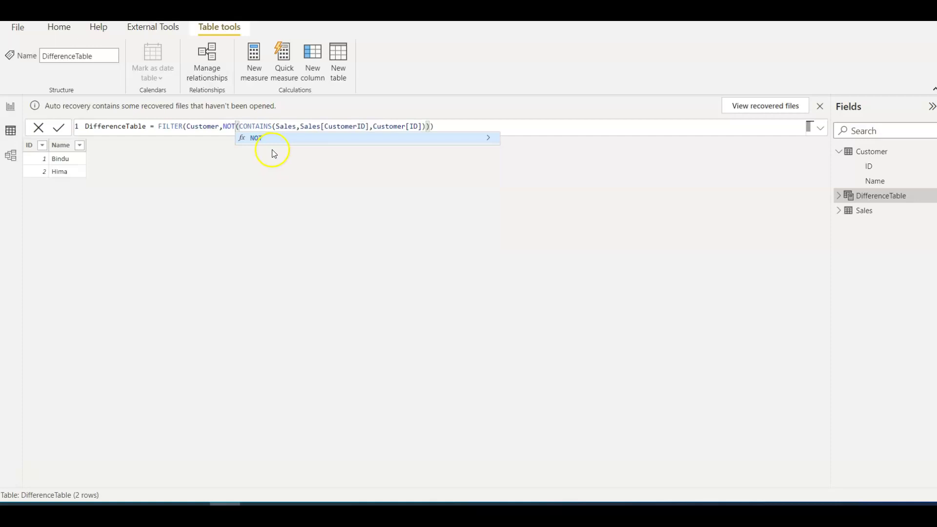
{"action": "left_click", "coordinate": [271, 139]}
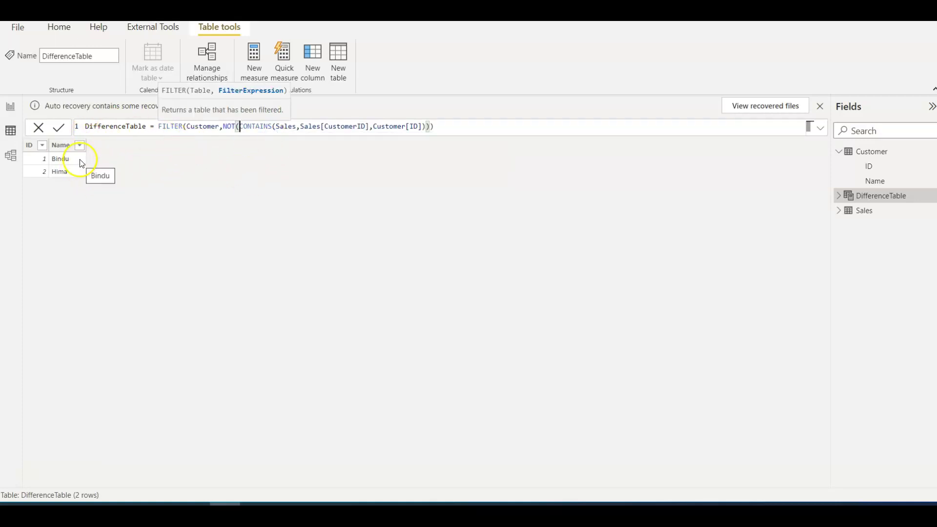
{"action": "left_click", "coordinate": [61, 128]}
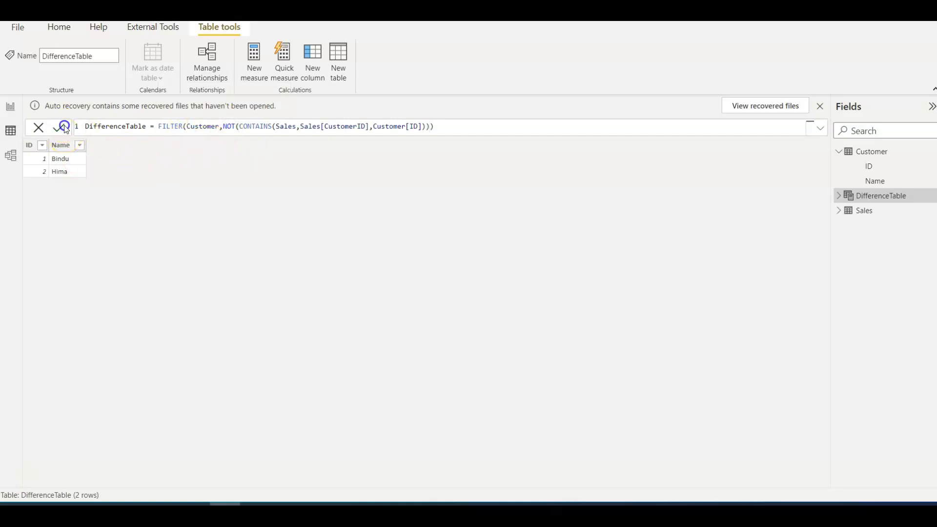